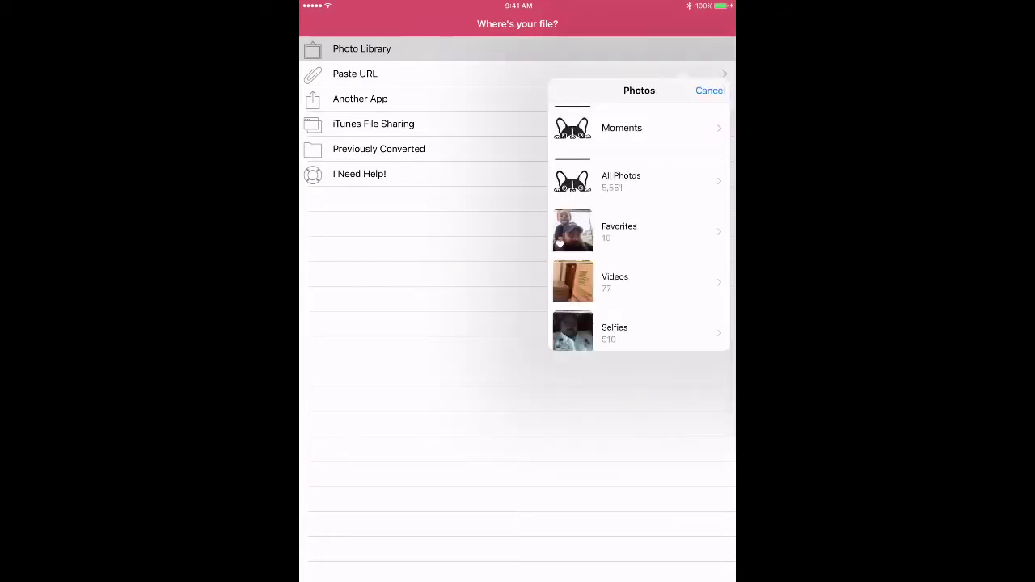
- Show the All Photos collection in the photo library to find the dog picture
click(620, 179)
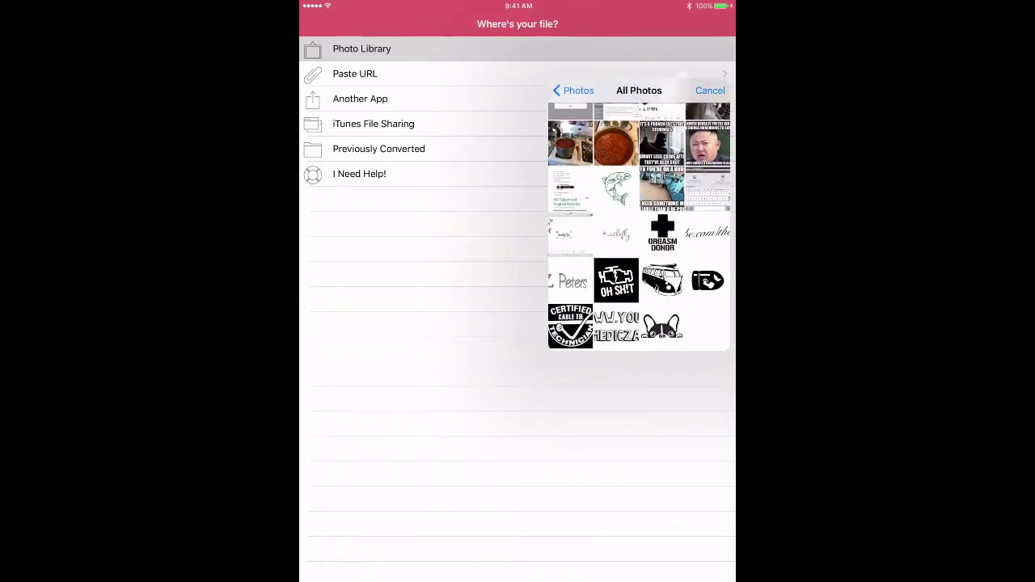
- Select the dog silhouette image and spin the output format to SVG
click(661, 326)
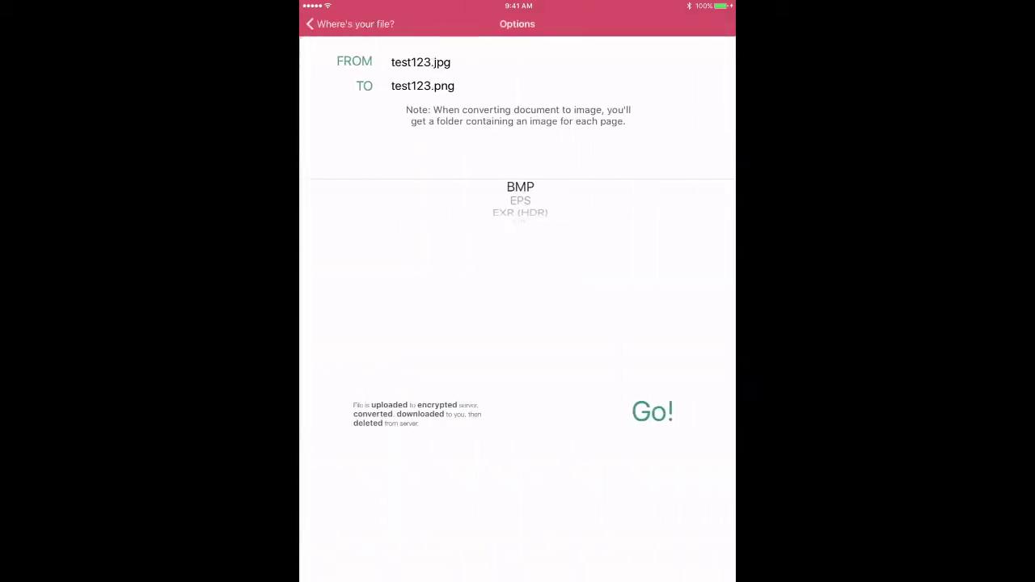
drag(519, 202, 519, 137)
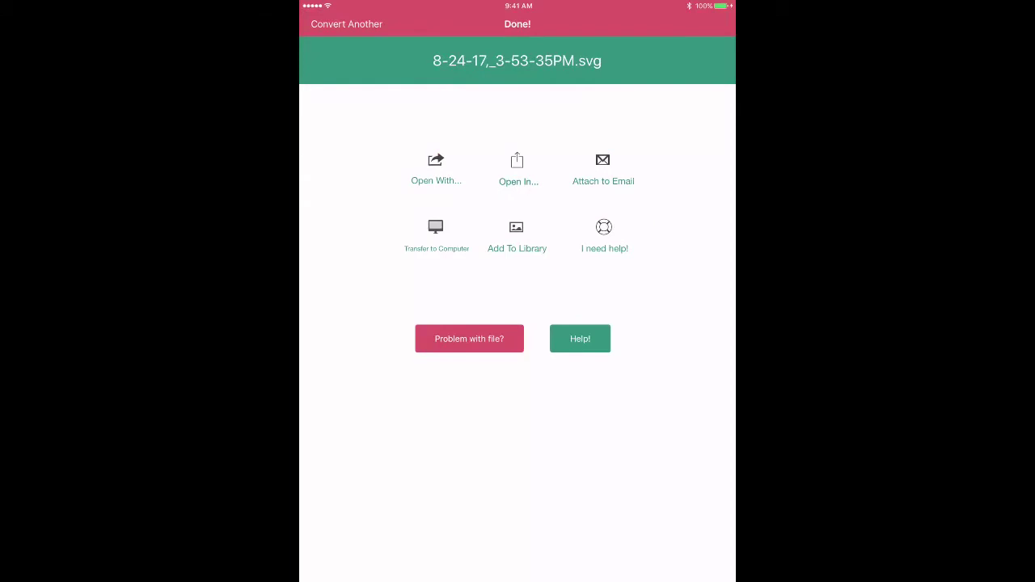
- Send the converted SVG to Google Drive through the Open In share options
click(518, 170)
scroll(518, 330, right, 5)
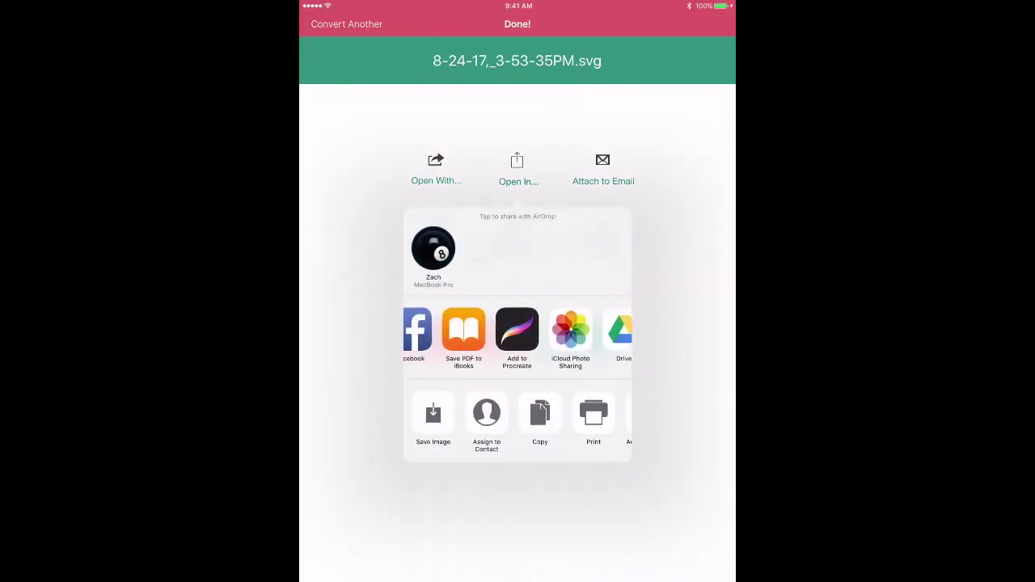
click(587, 330)
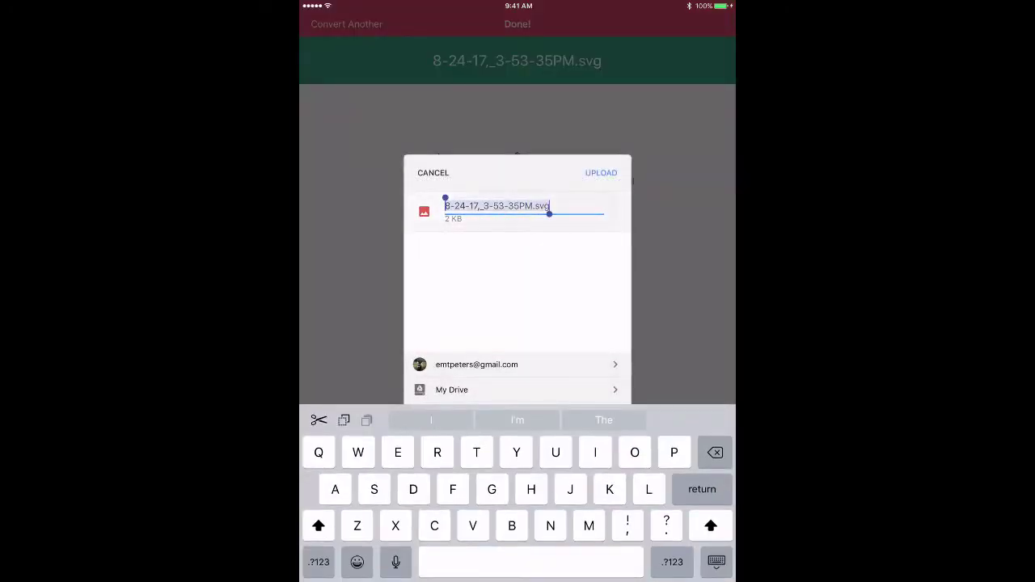
- Replace the date part of the filename with Dog1
drag(549, 213, 534, 214)
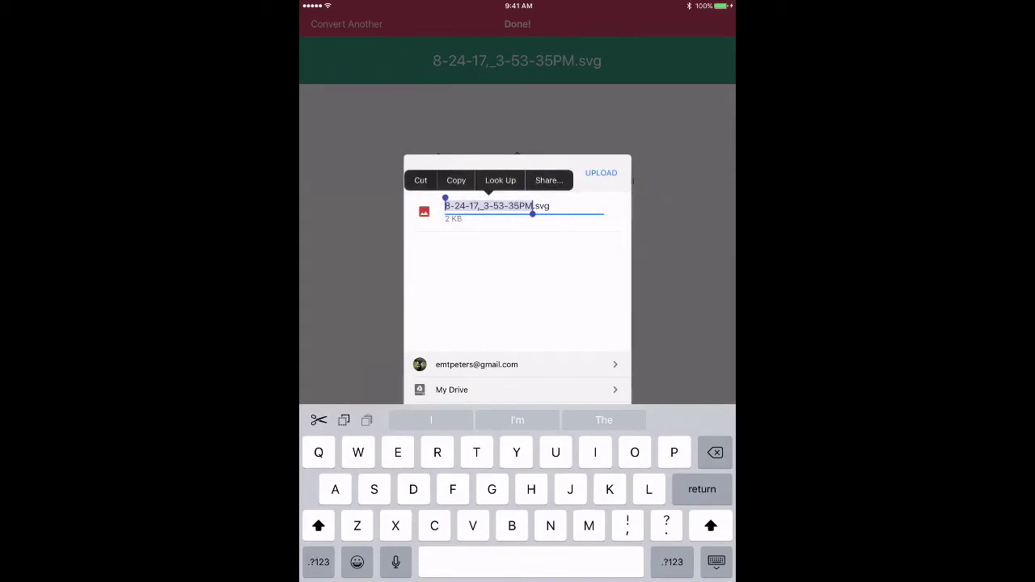
key(BackSpace)
text(D)
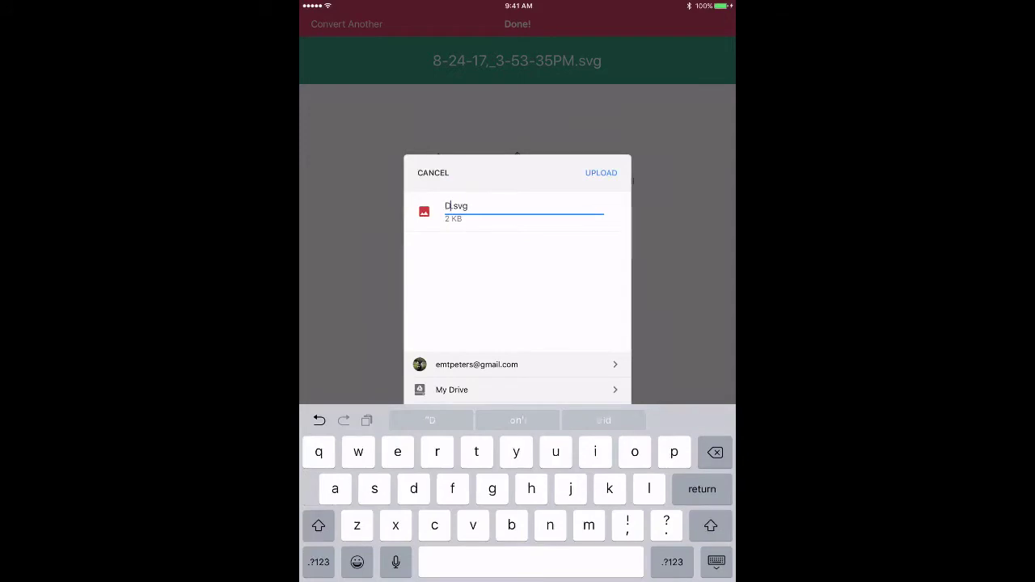
text(og)
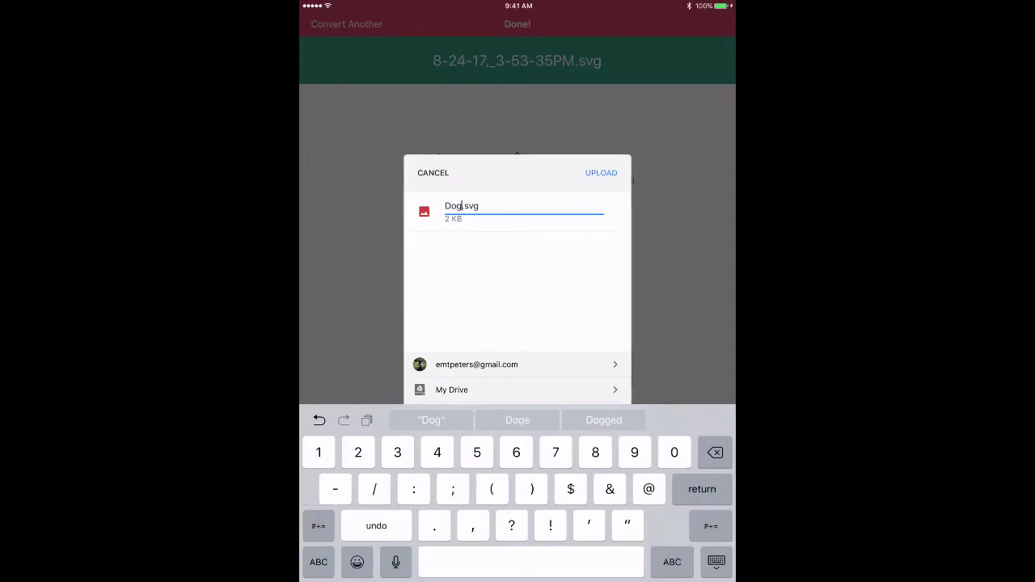
text(1)
- Upload Dog1.svg to My Drive
click(601, 172)
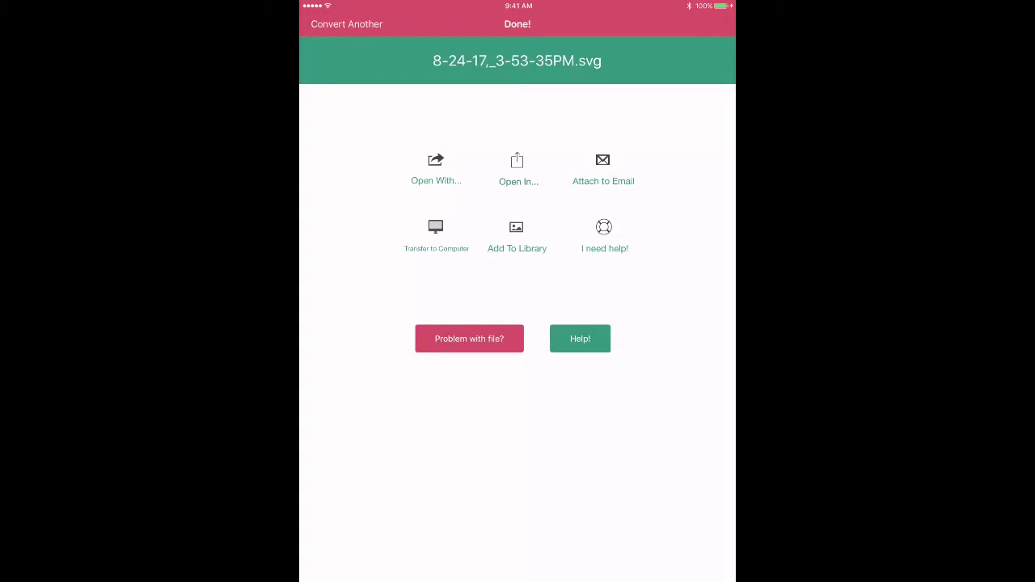
- Return to the Home Screen and page to the last app page with the Logo Maker apps
key(super)
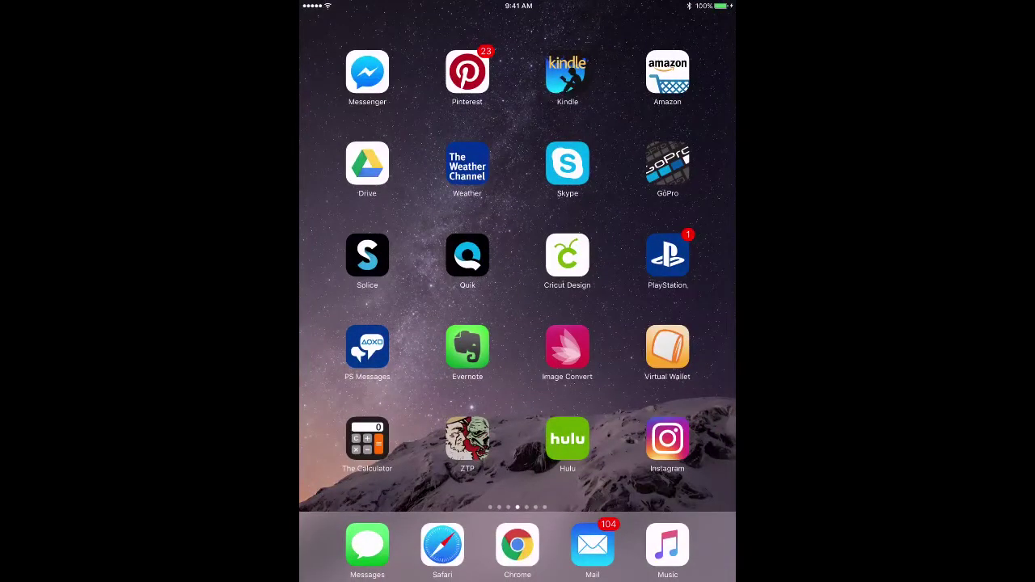
scroll(517, 259, right, 5)
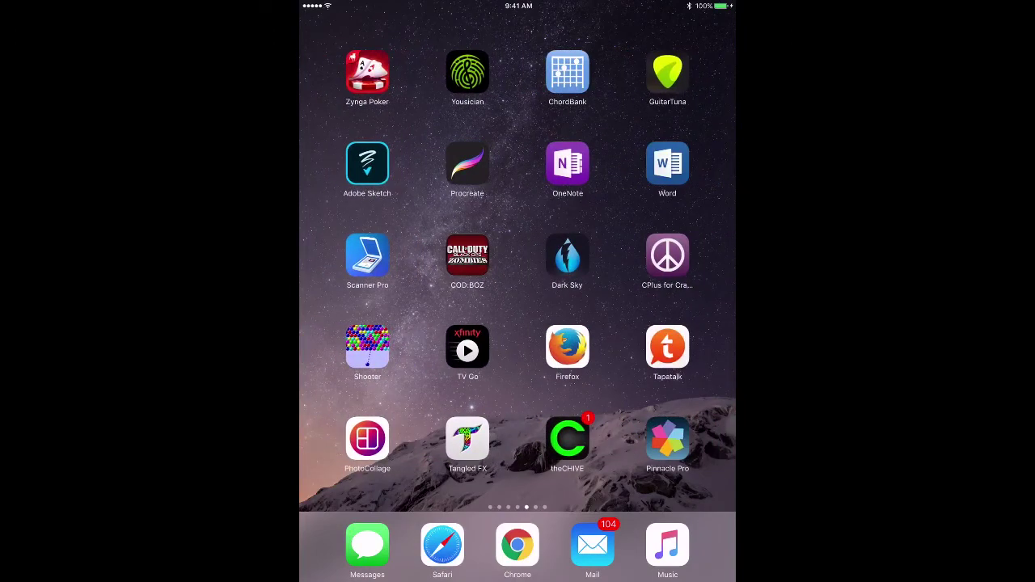
scroll(518, 258, right, 5)
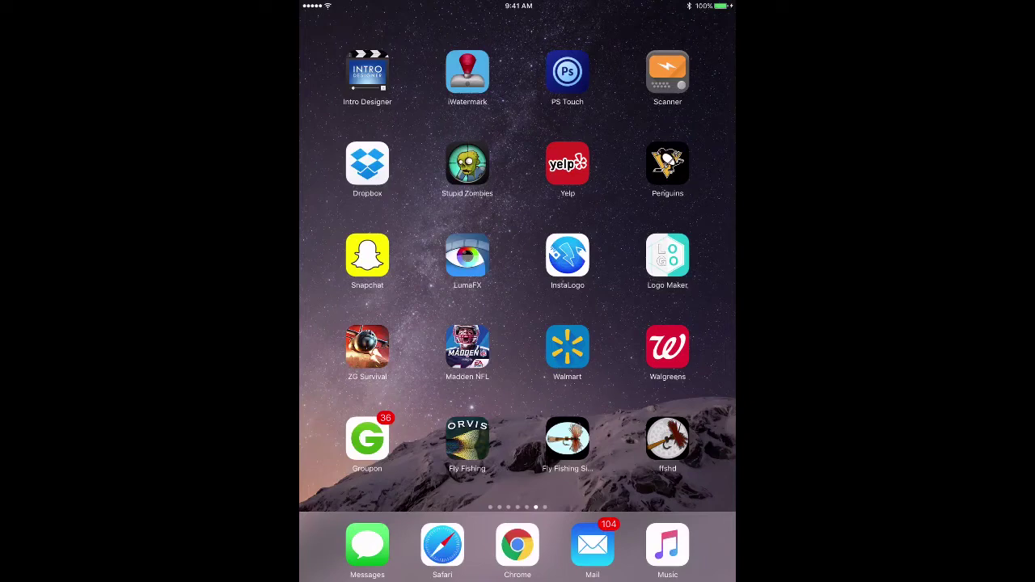
scroll(518, 275, right, 5)
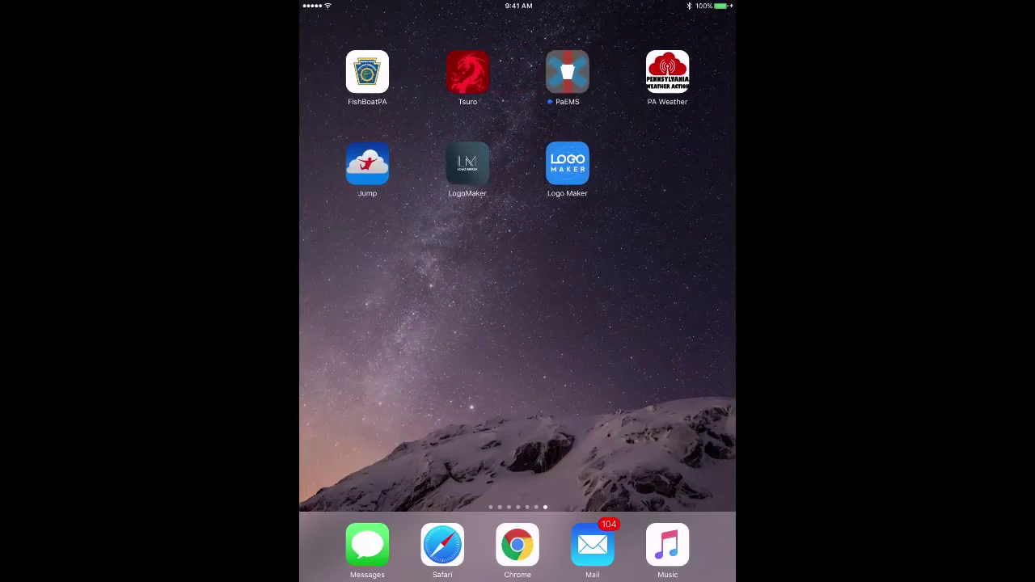
- Connect Jump Desktop to the Mac and load drive.google.com in Chrome
click(368, 165)
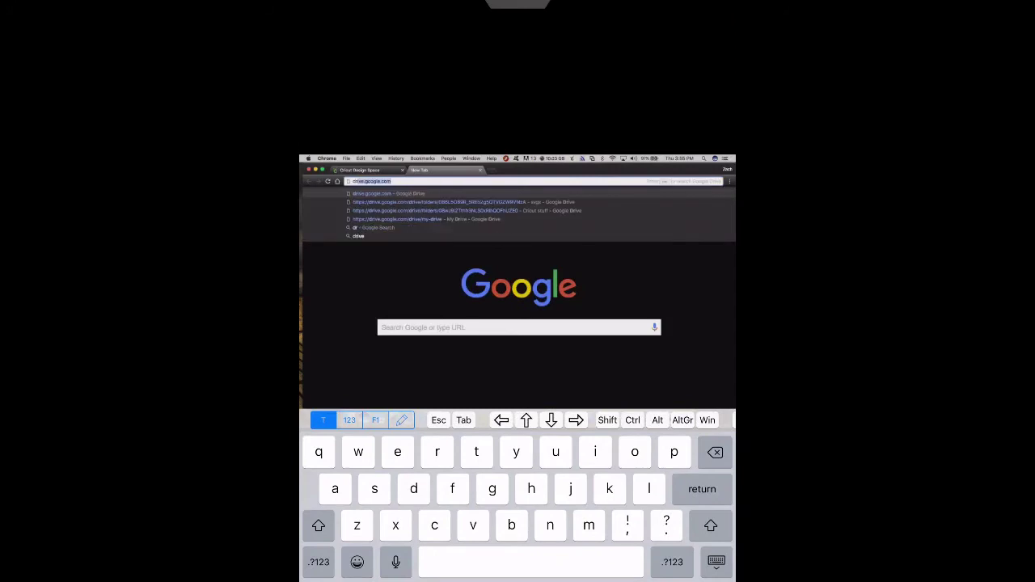
key(Return)
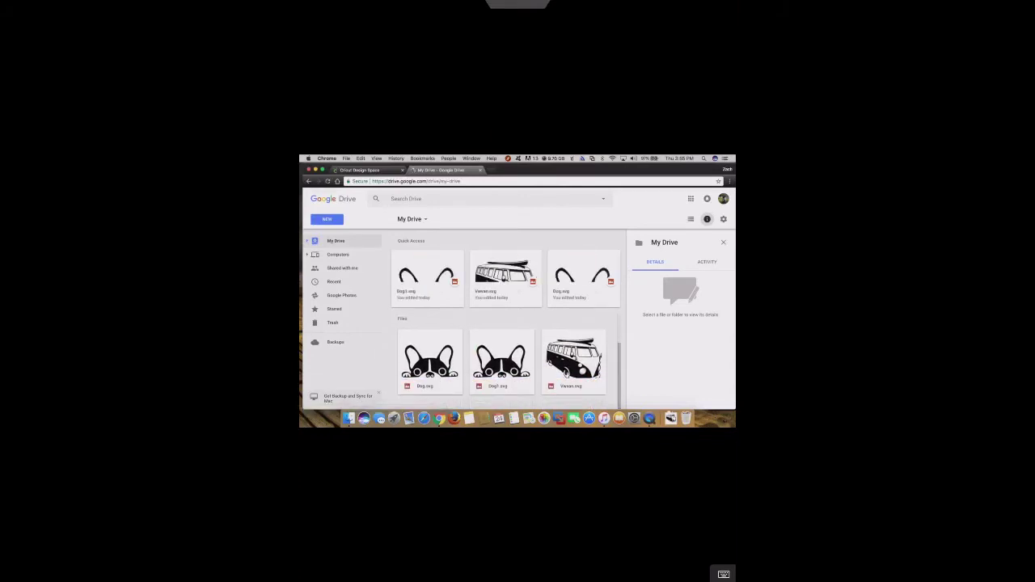
- Download Dog1.svg from My Drive to the Mac
mouse_move(501, 368)
mouse_down()
mouse_move(513, 394)
mouse_move(508, 387)
mouse_up()
right_click(508, 386)
click(539, 360)
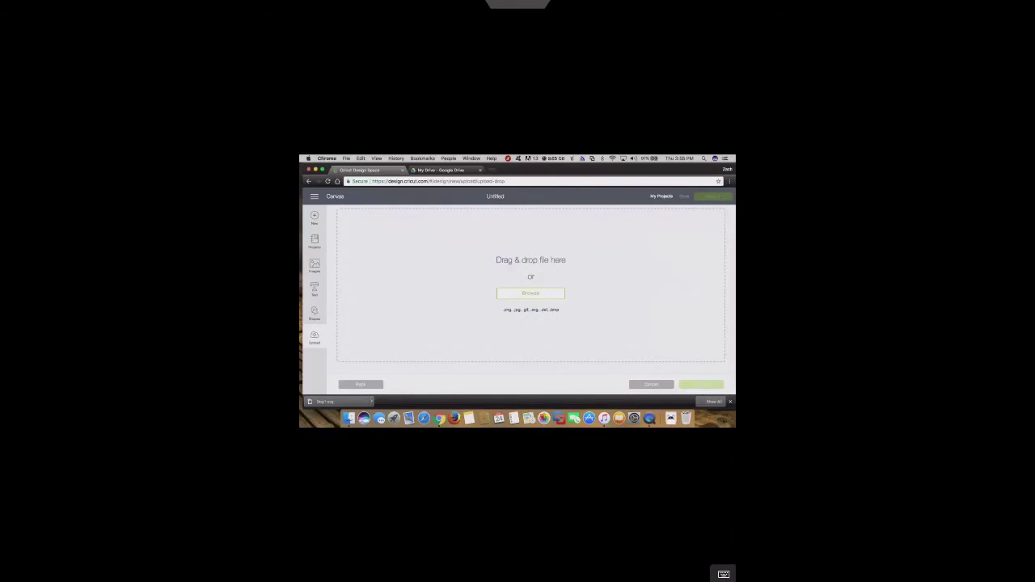
- Upload the downloaded Dog1.svg into Cricut Design Space and save it as Dog1
drag(323, 401, 453, 312)
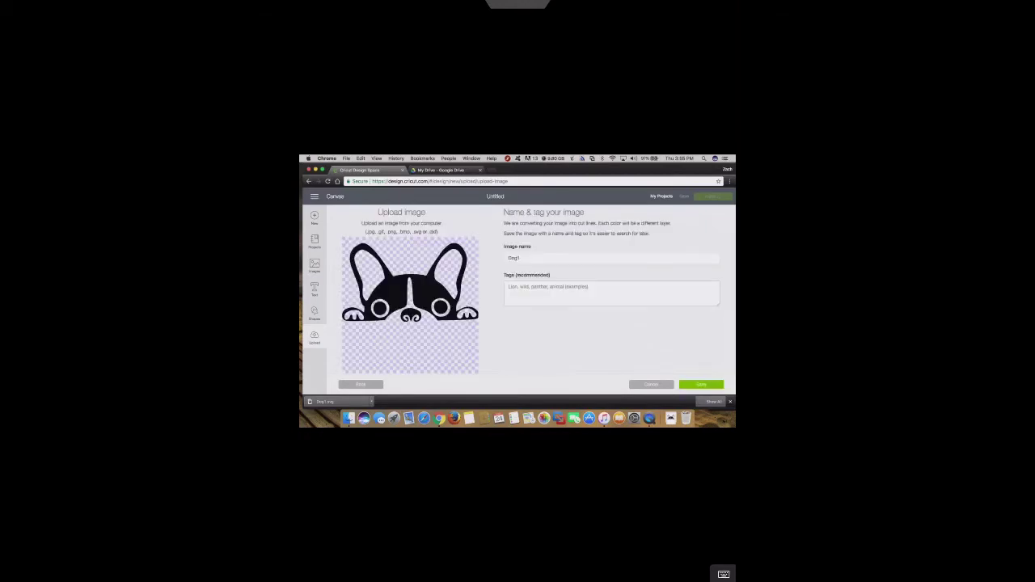
key(Return)
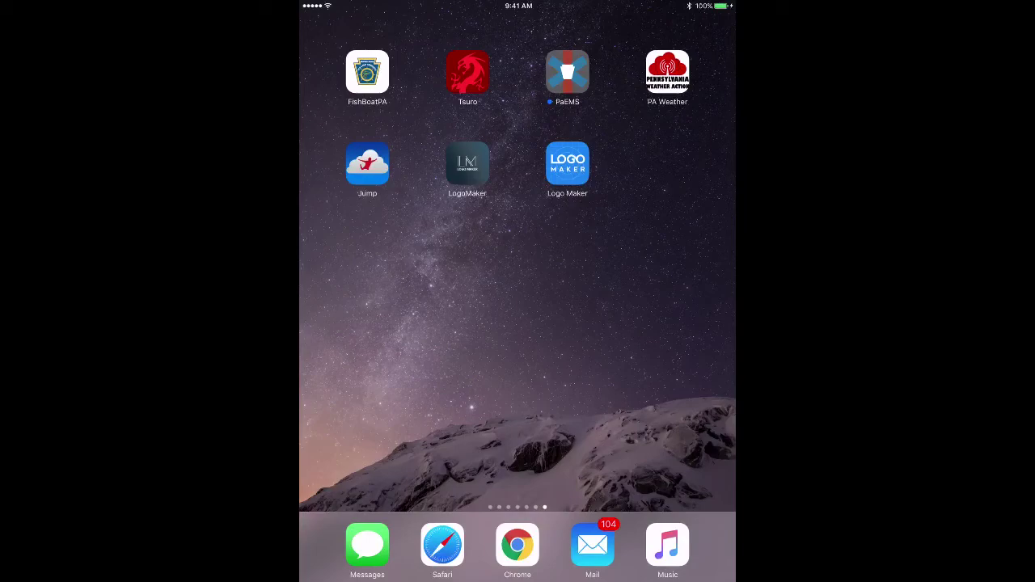
- Swipe back to the home page holding Cricut Design and launch the app
drag(404, 323, 647, 323)
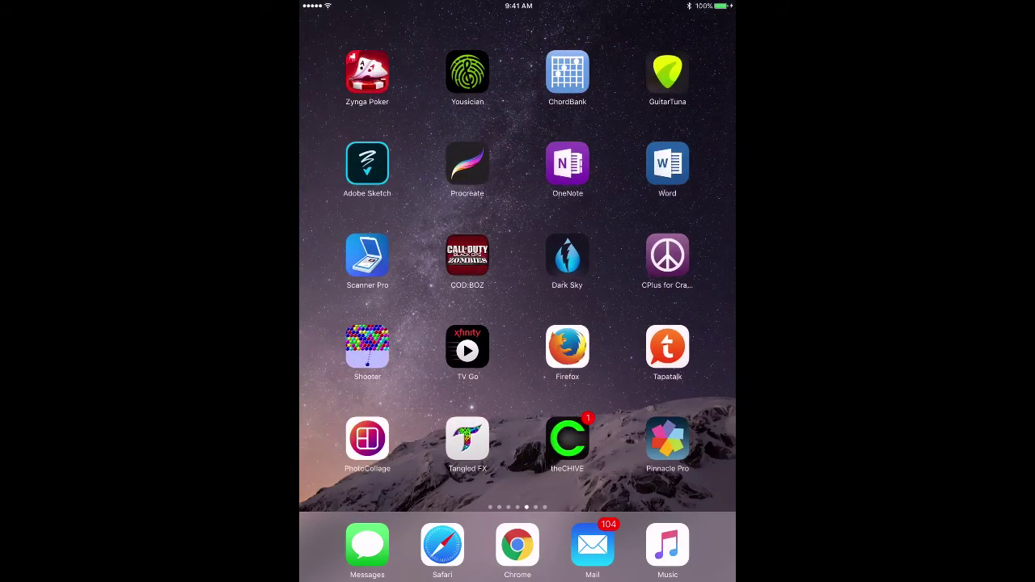
drag(405, 323, 647, 323)
click(566, 256)
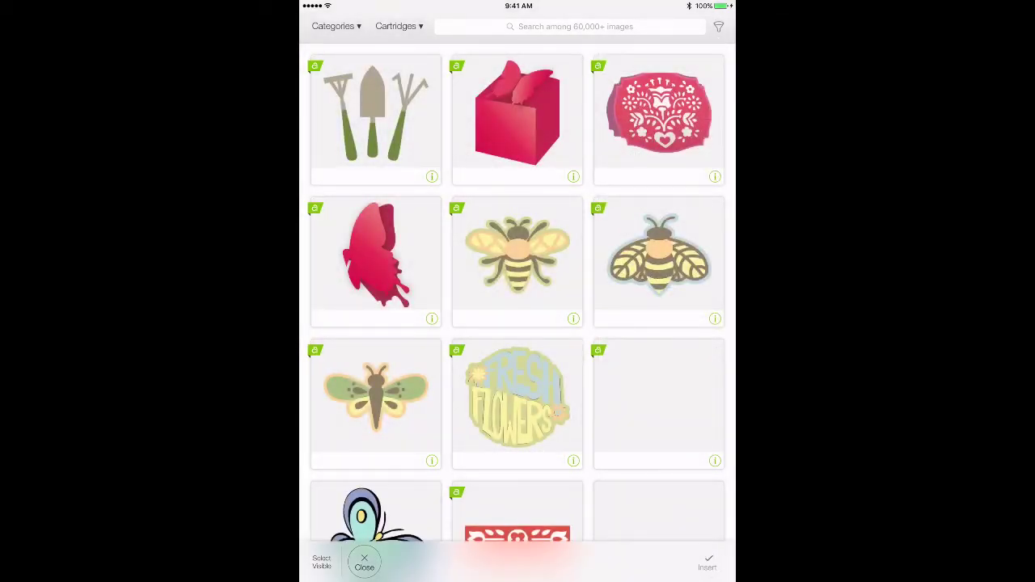
- Filter images by Ownership: Uploaded and browse the 145 uploaded results
click(719, 26)
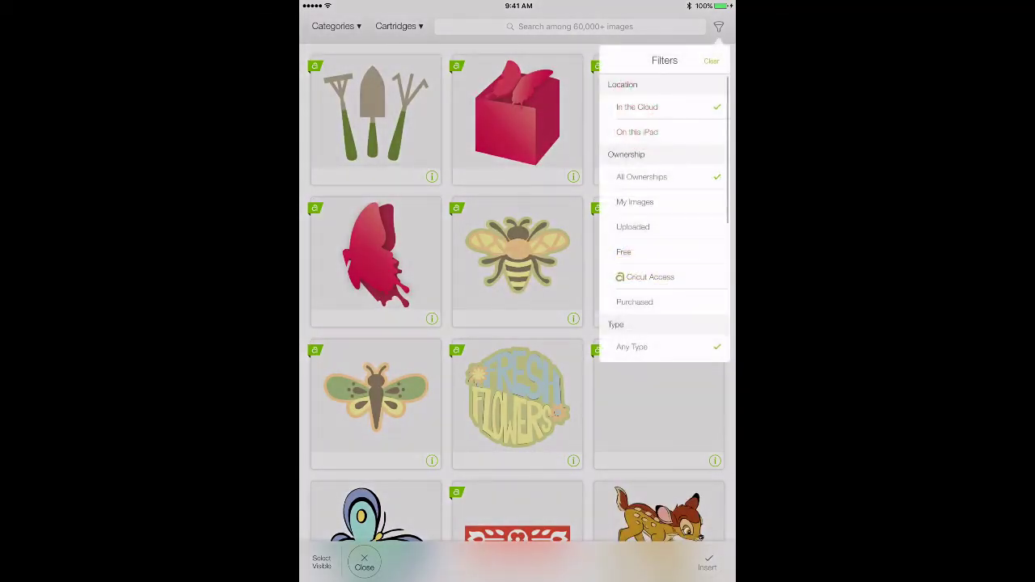
click(632, 226)
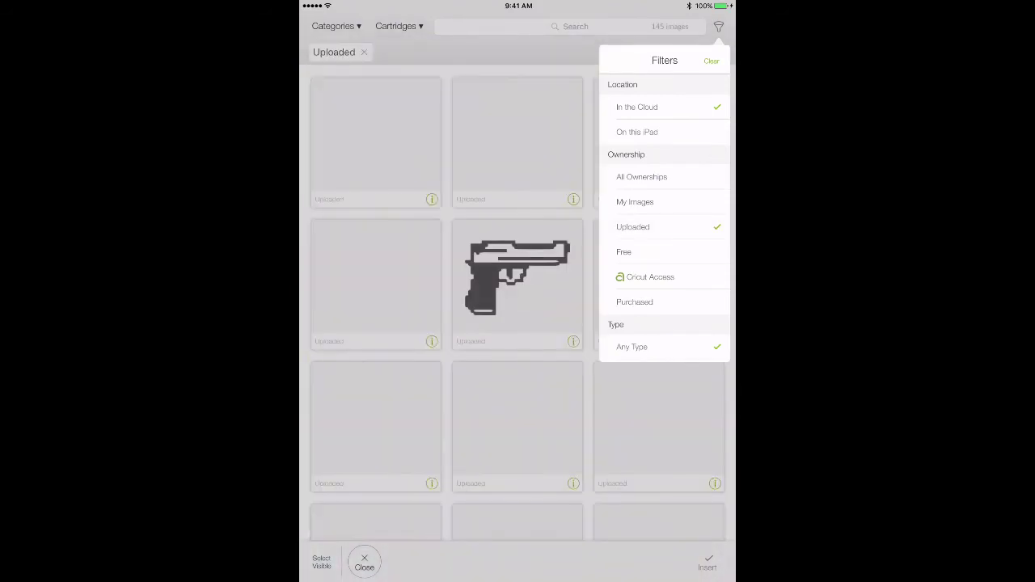
scroll(517, 324, down, 5)
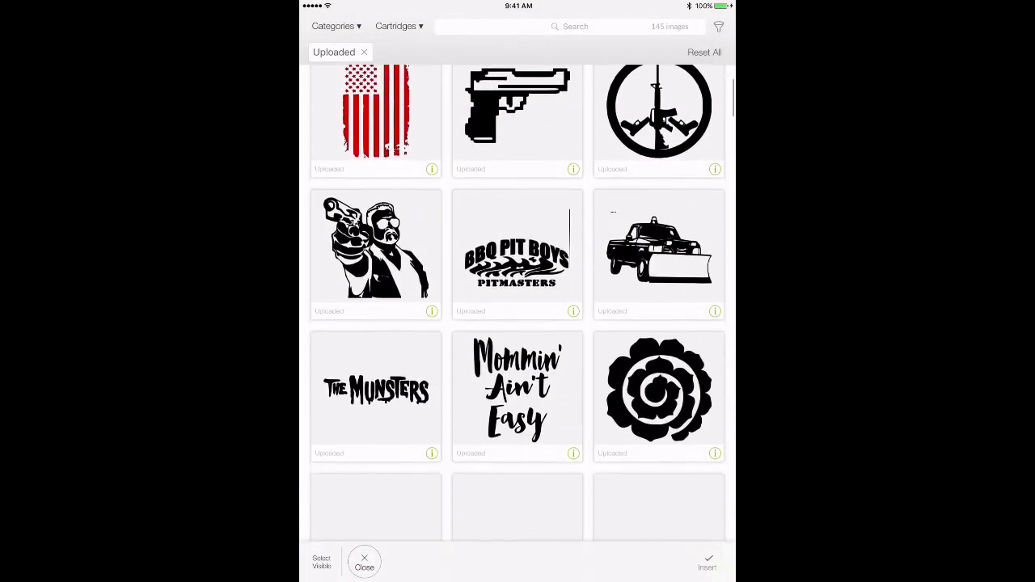
click(517, 394)
scroll(517, 395, down, 5)
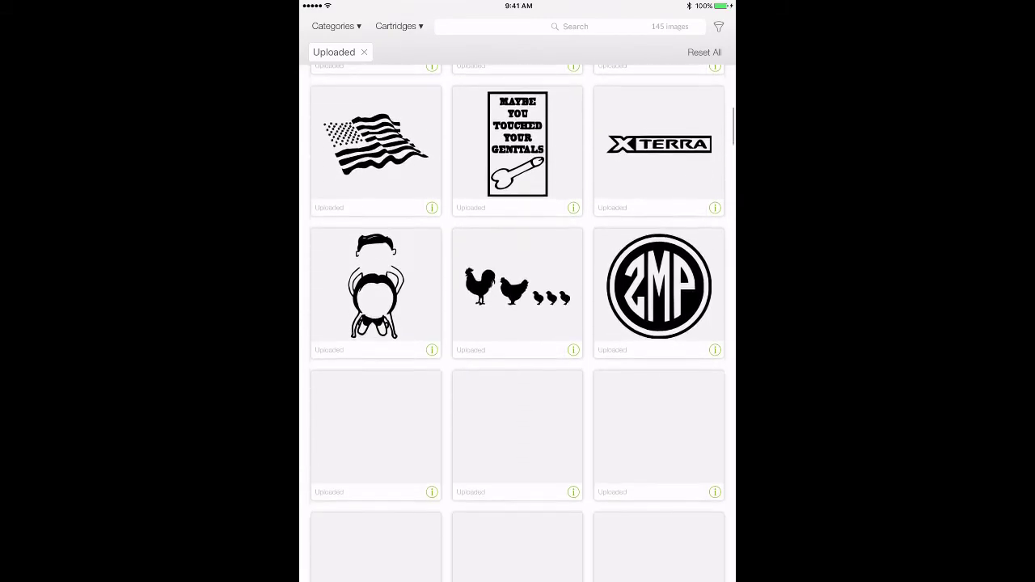
scroll(518, 323, down, 5)
scroll(517, 324, up, 10)
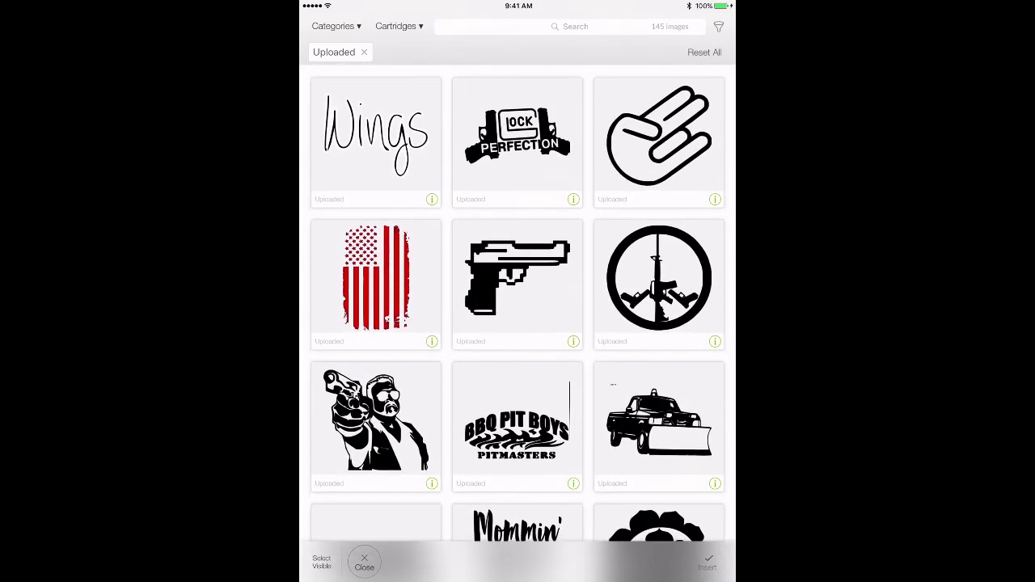
- Search the uploads for 'Dog1.svg' and insert the dog silhouette onto the untitled canvas
click(575, 26)
text(bo)
text(g)
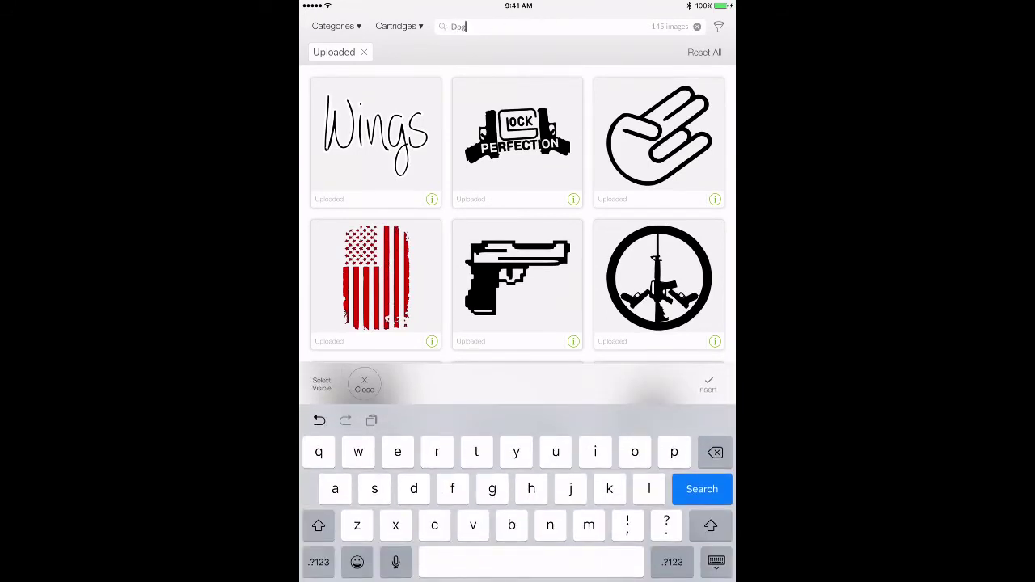
click(318, 562)
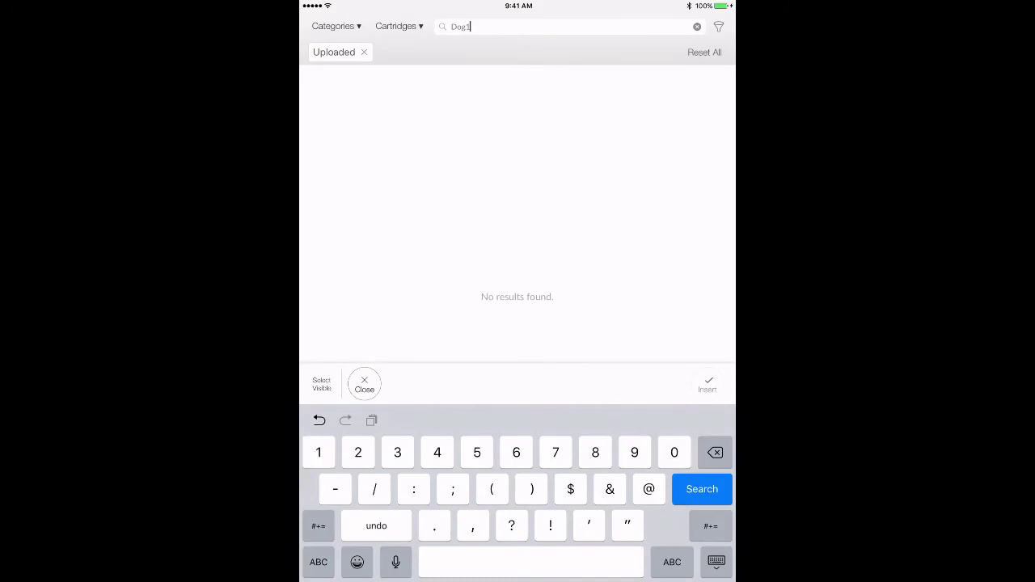
text(.)
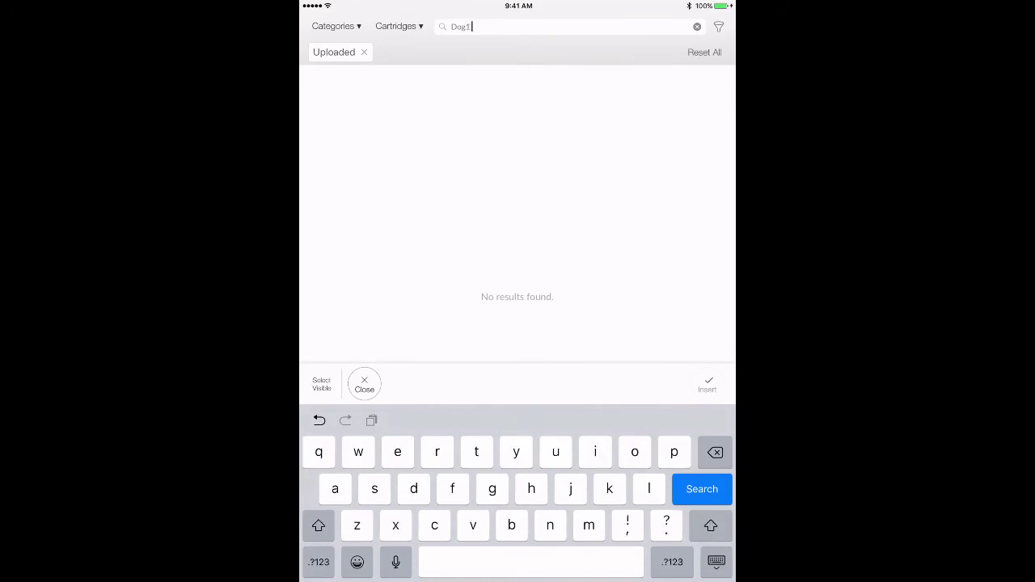
text(.svg)
key(Return)
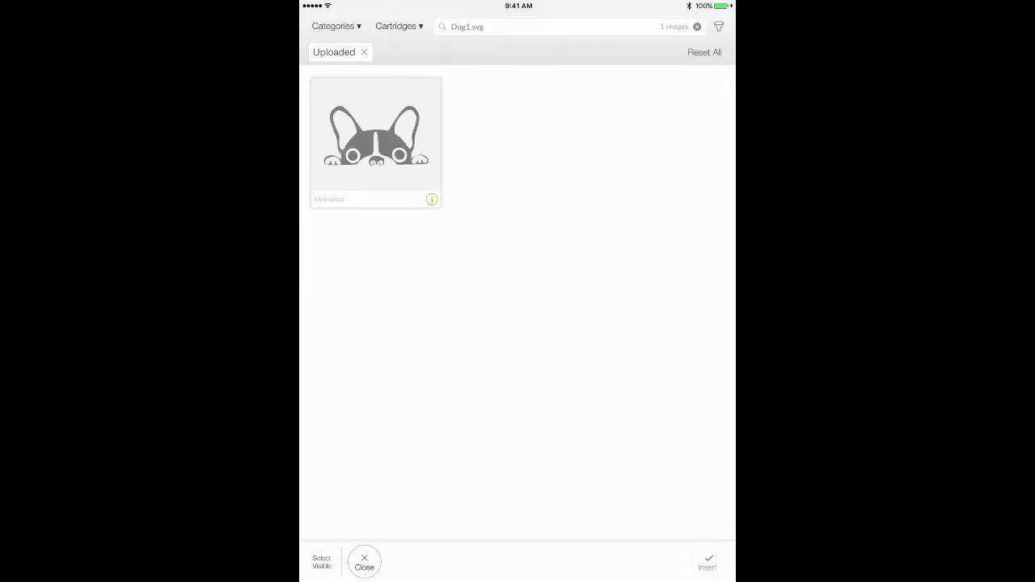
click(375, 138)
click(708, 561)
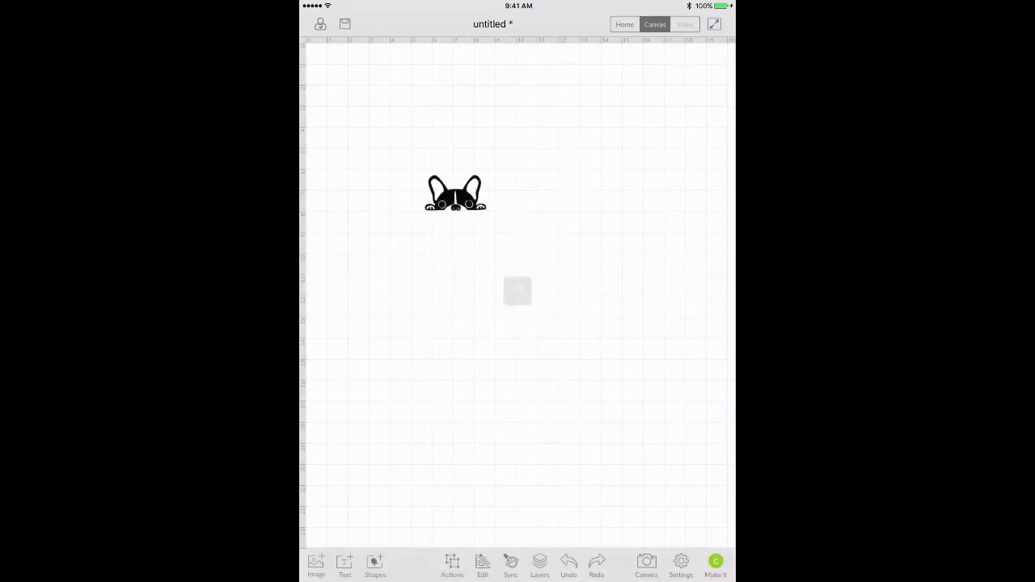
- Drag the dog silhouette to the canvas's top-left, deselect it, and go to the iPad Home Screen
mouse_move(455, 193)
mouse_down()
mouse_move(406, 129)
mouse_move(652, 317)
mouse_up()
drag(511, 210, 452, 154)
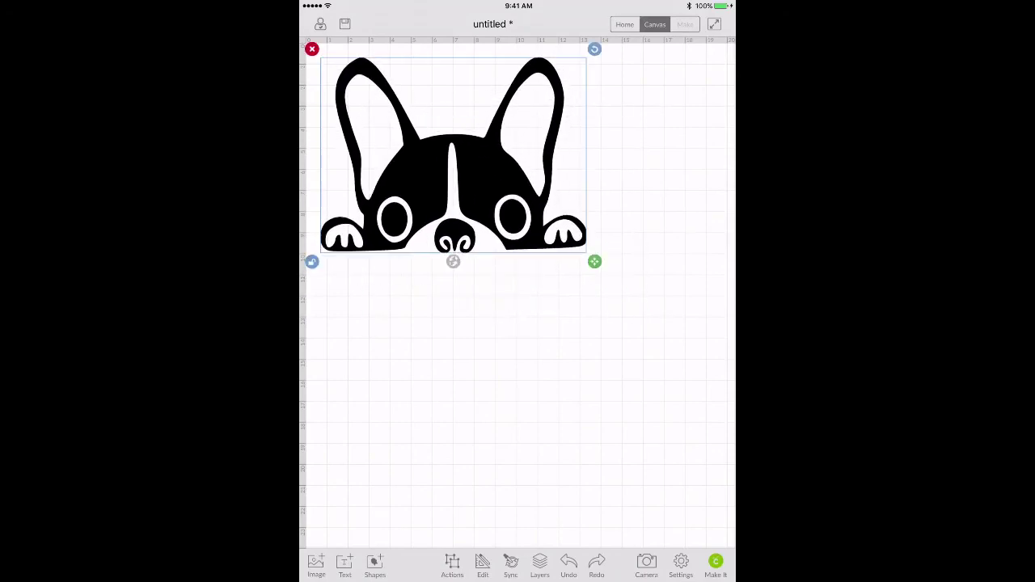
key(Escape)
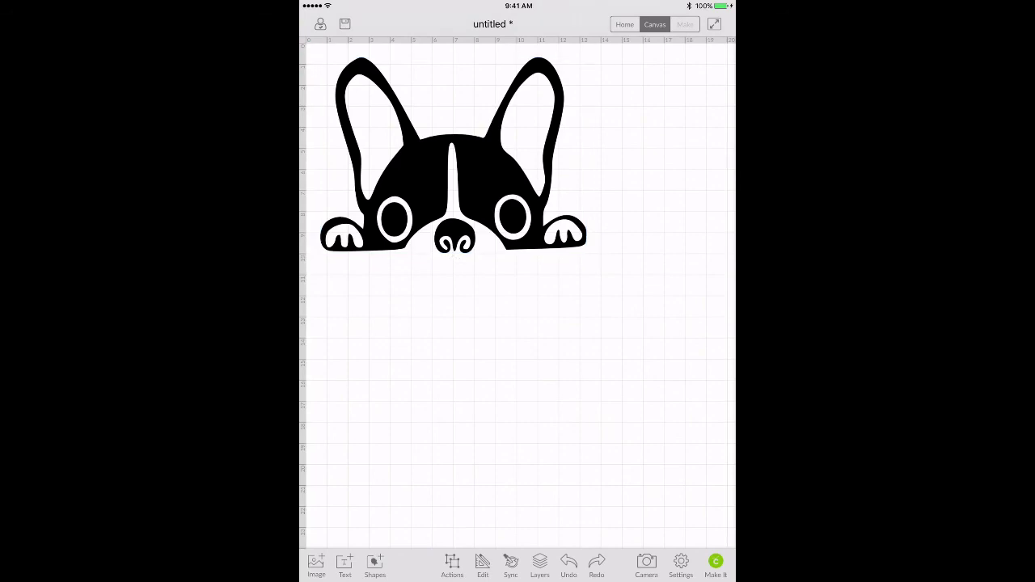
key(super+h)
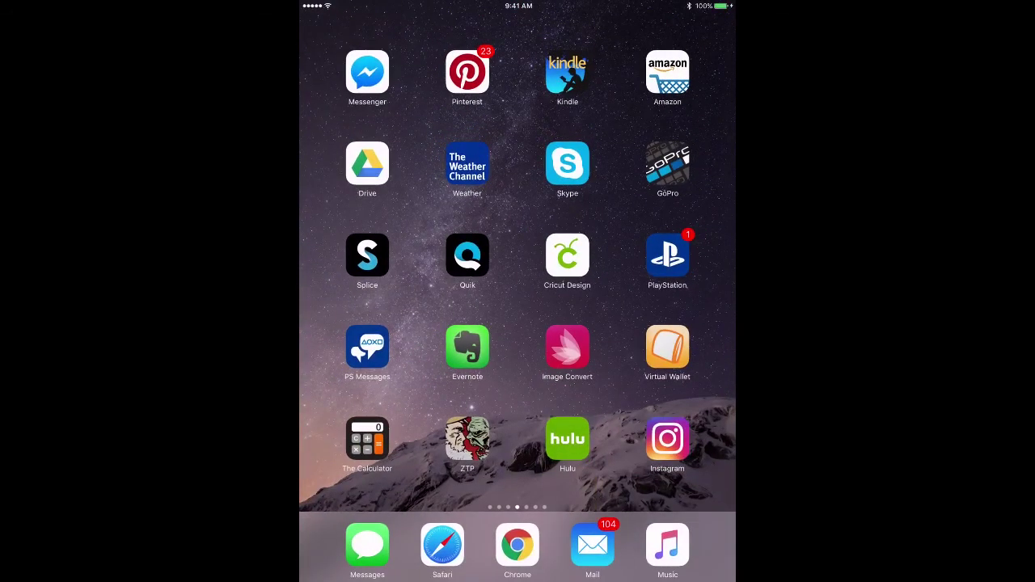